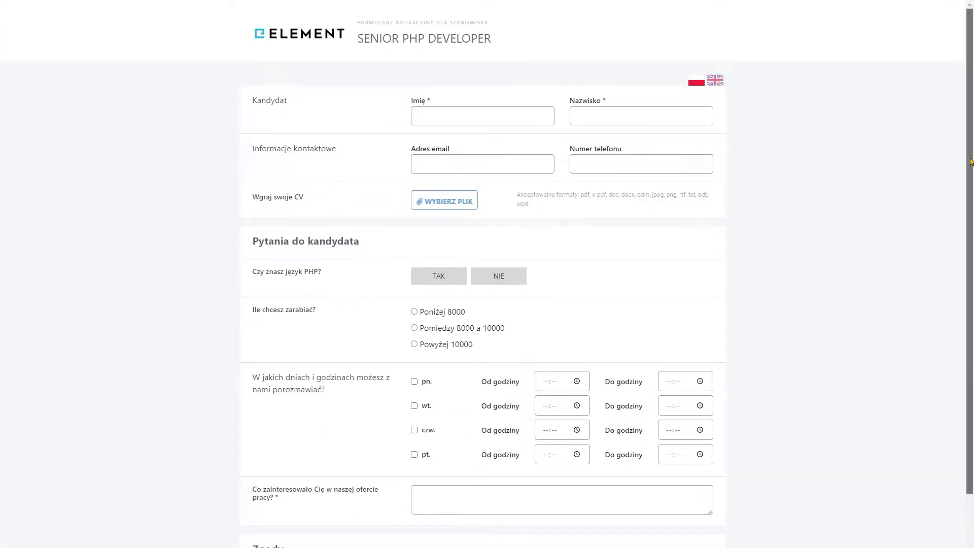
Review the candidate questions in the Senior PHP Developer application form, and close the form.
drag(972, 161, 972, 248)
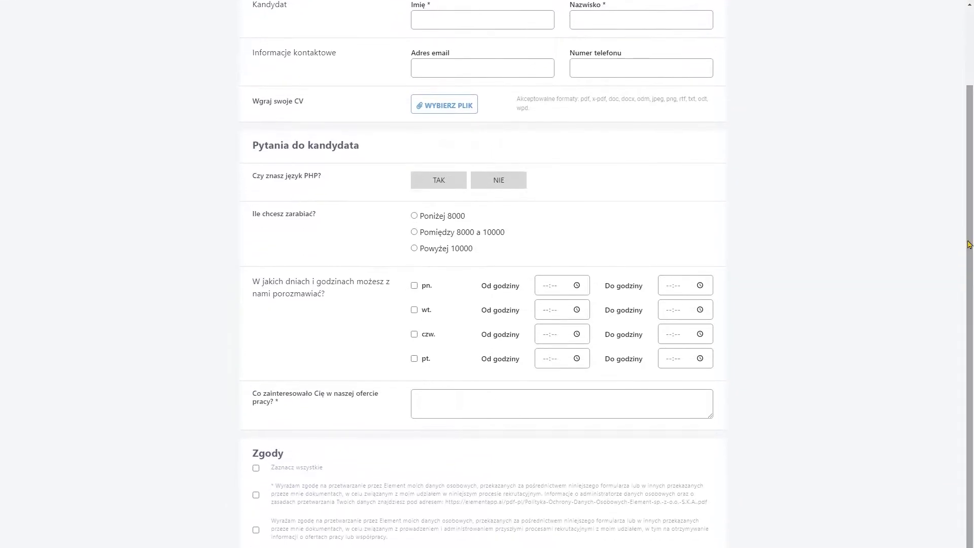
drag(249, 147, 354, 143)
click(354, 143)
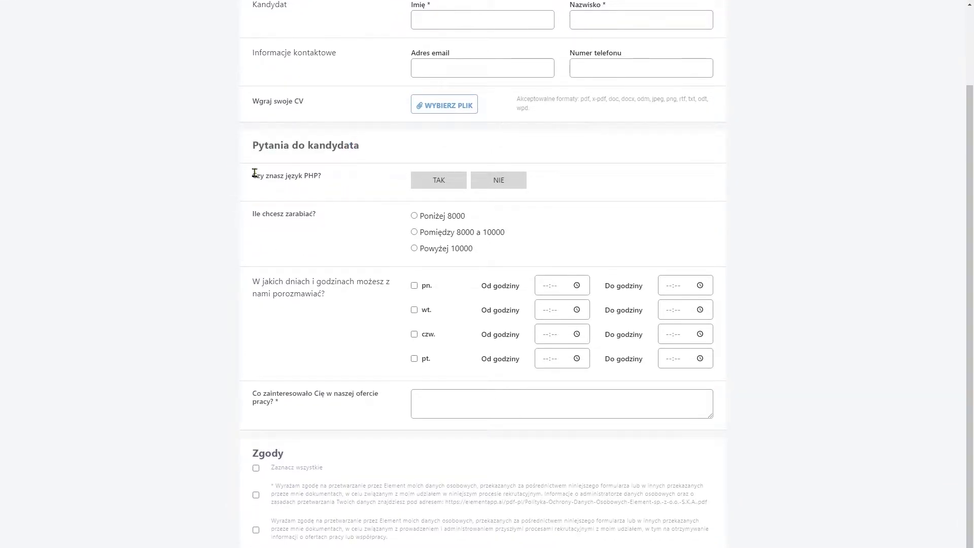
drag(265, 214, 277, 214)
click(287, 226)
key(ctrl+w)
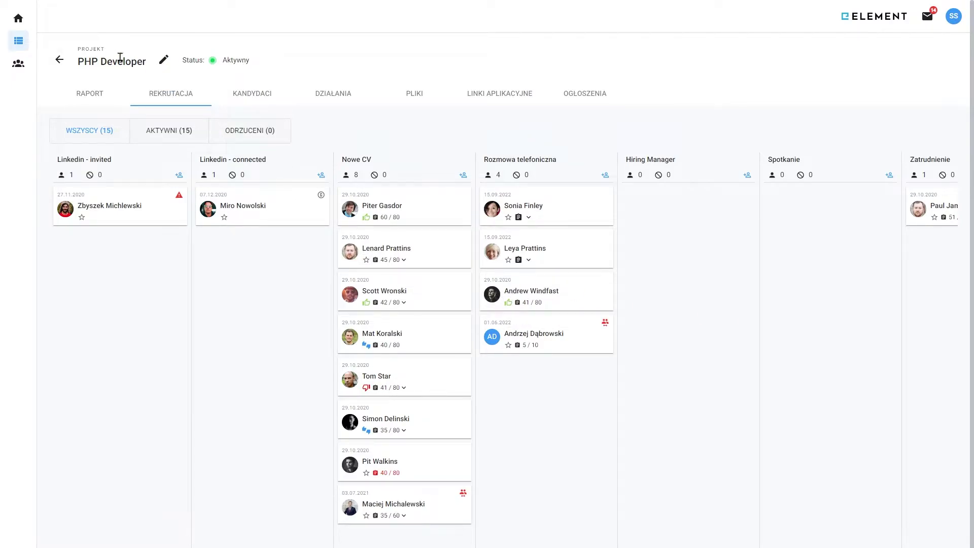
Add an Osoba polecająca question at the end of the PHP Developer project's application form and finish editing it.
click(163, 62)
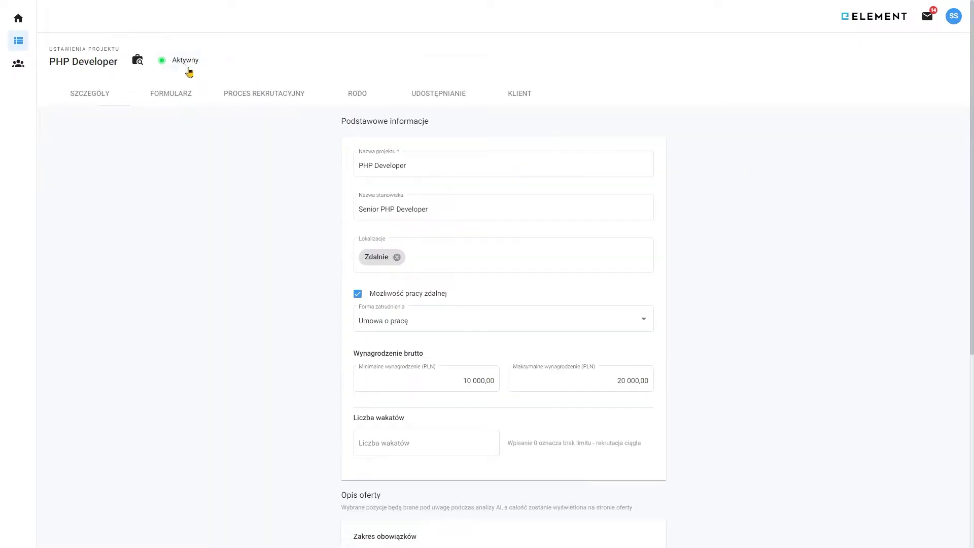
click(169, 98)
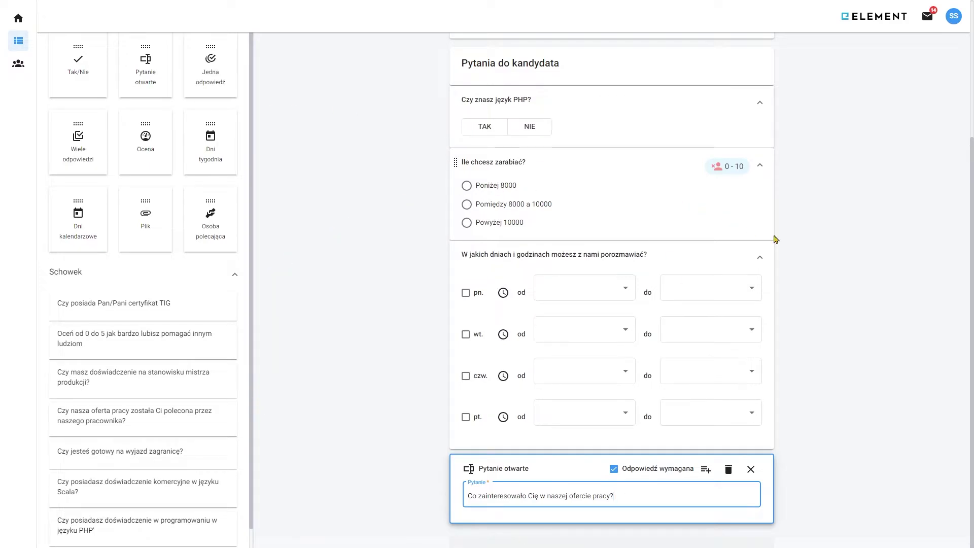
scroll(898, 249, up, 2)
scroll(898, 249, up, 2)
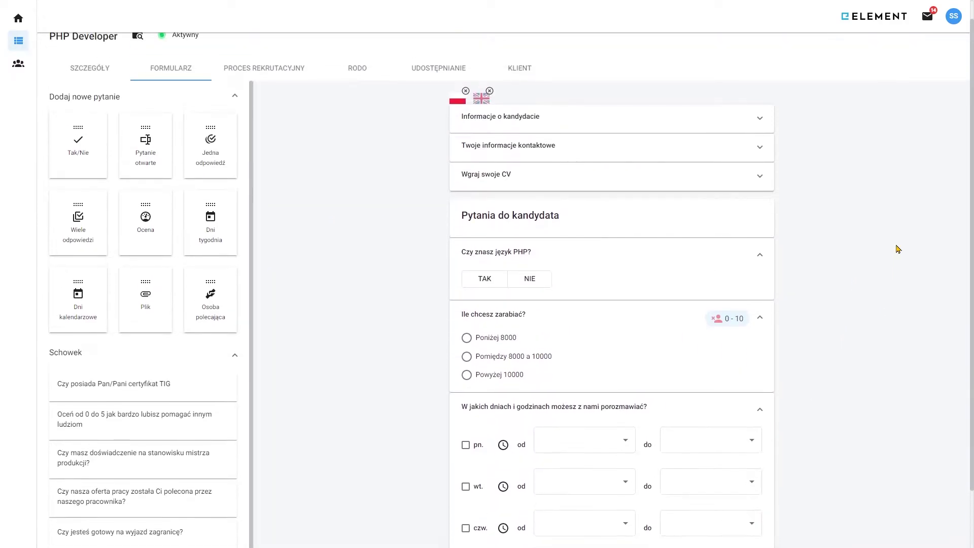
scroll(896, 248, down, 3)
scroll(313, 276, up, 3)
drag(213, 300, 611, 543)
scroll(576, 284, down, 3)
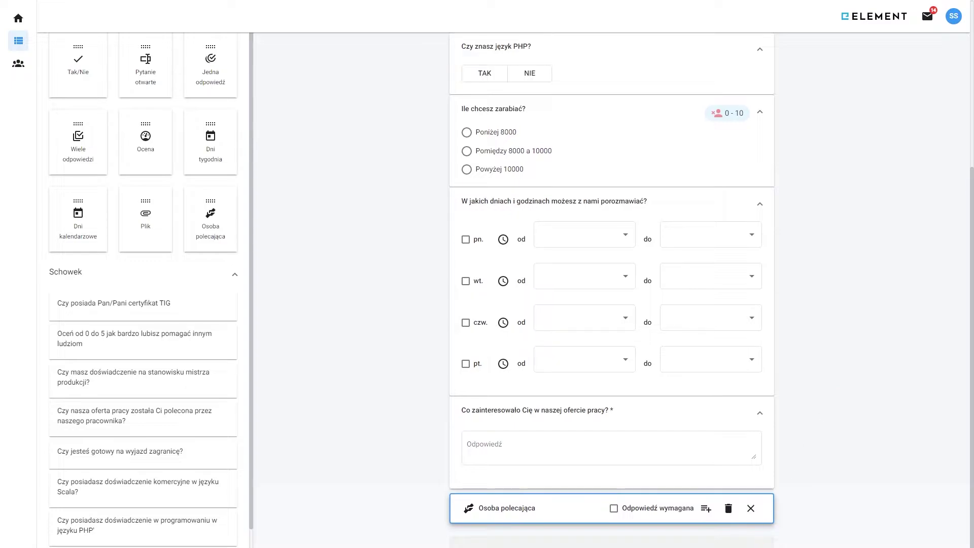
click(751, 509)
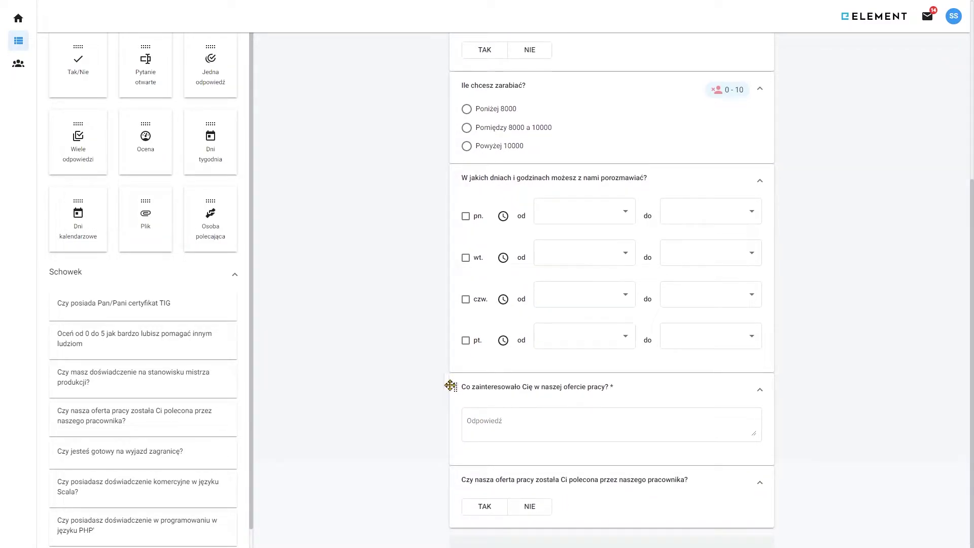
In the public application form, answer TAK to the employee-referral question and accept all consents.
key(ctrl+Tab)
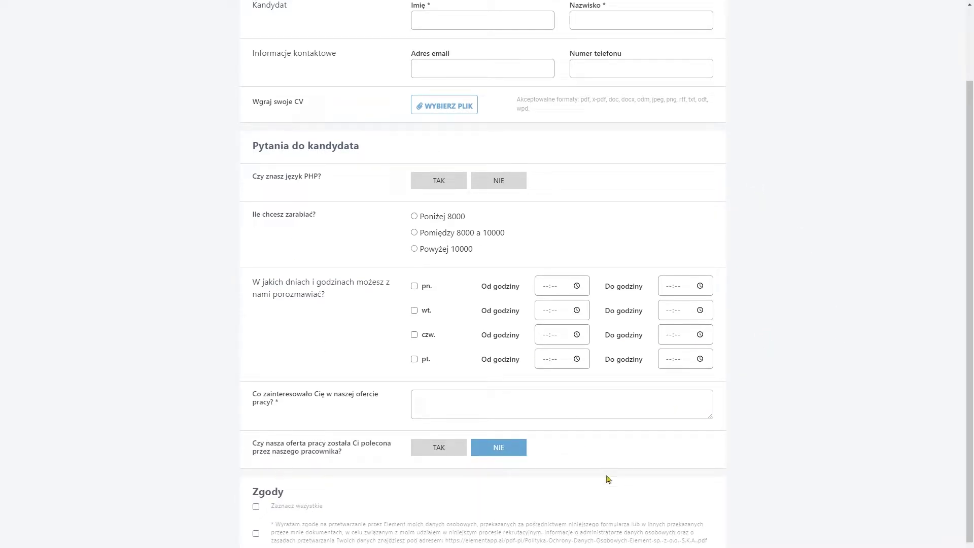
scroll(668, 458, up, 2)
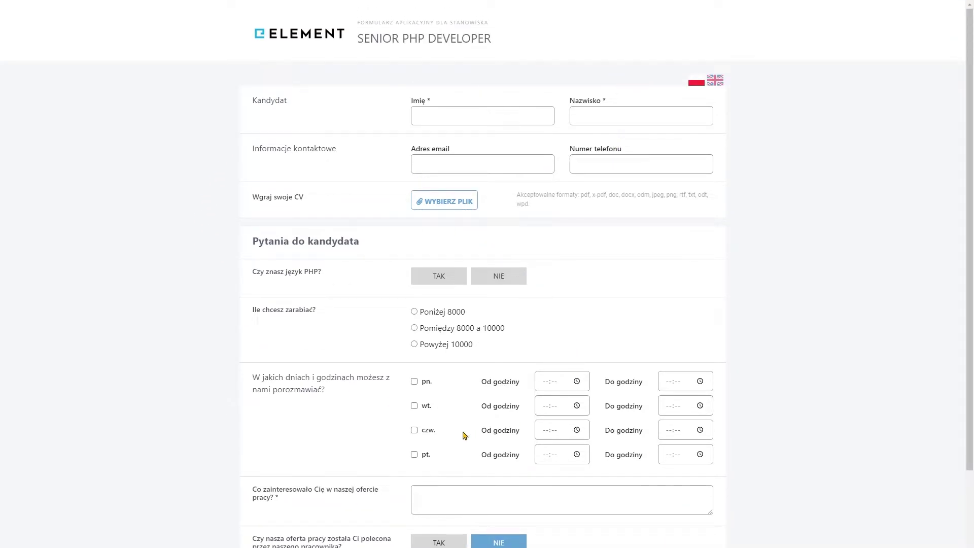
scroll(455, 365, down, 1)
scroll(455, 366, down, 3)
click(434, 391)
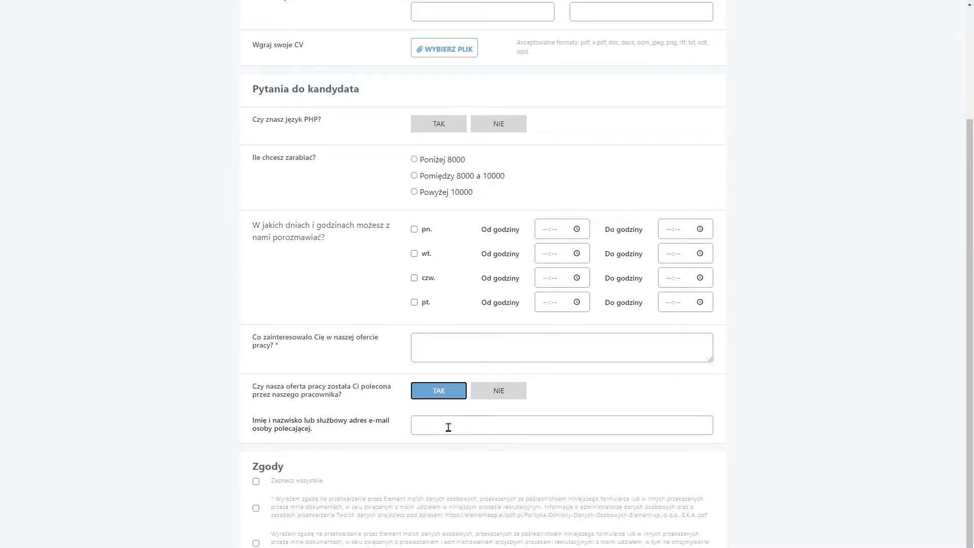
click(256, 482)
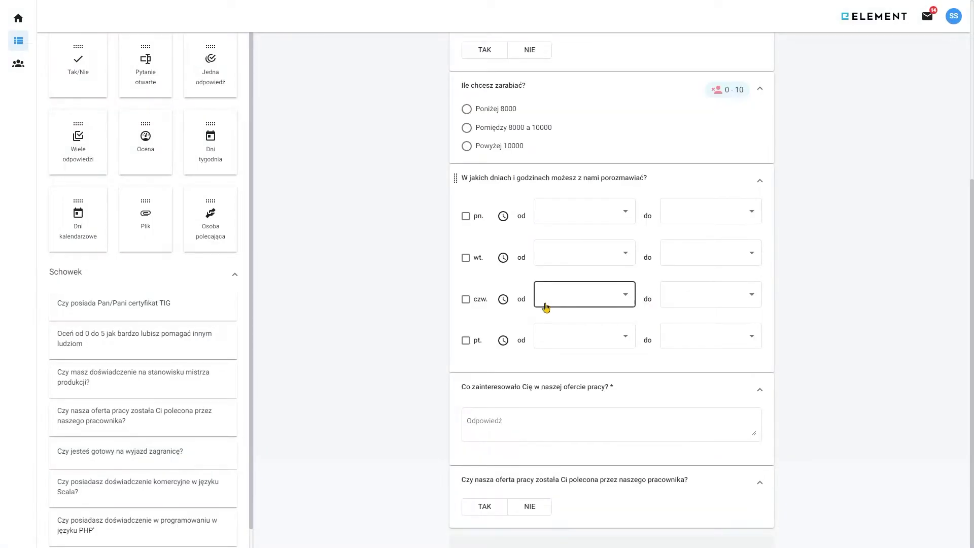
Return to the PHP Developer recruitment board and move the last Rozmowa telefoniczna candidate to the start of Nowe CV.
scroll(522, 294, up, 5)
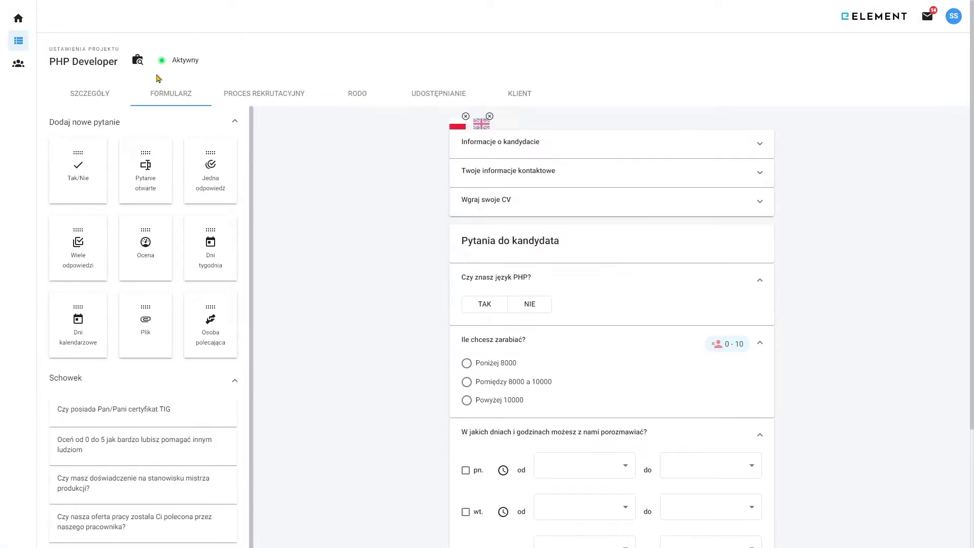
click(137, 61)
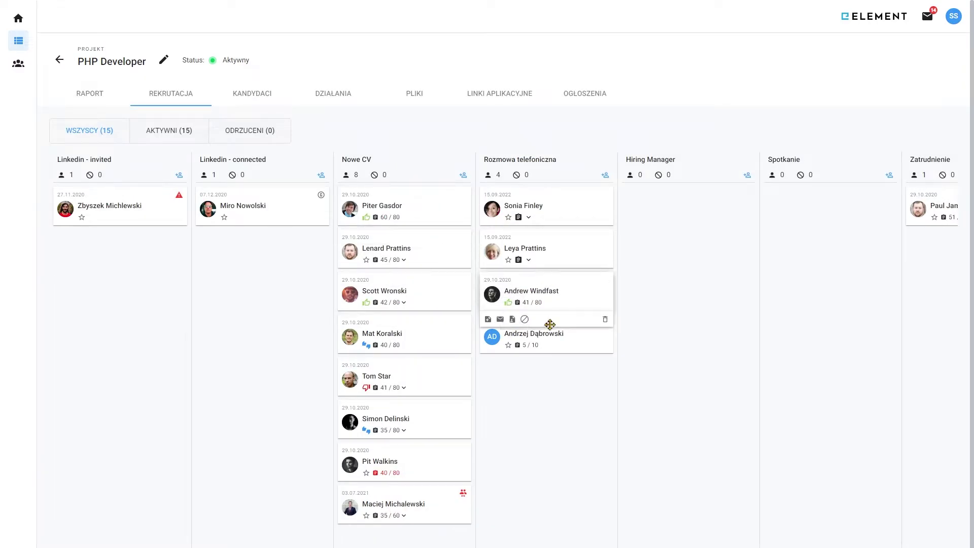
drag(554, 334, 420, 198)
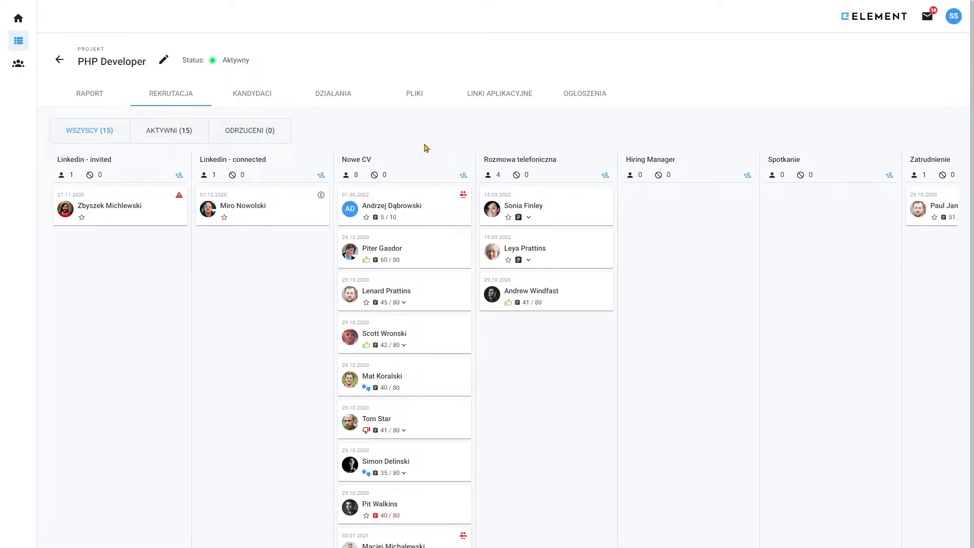
Inspect the profile and referral marker of the first candidate in Nowe CV, and close the profile.
click(417, 210)
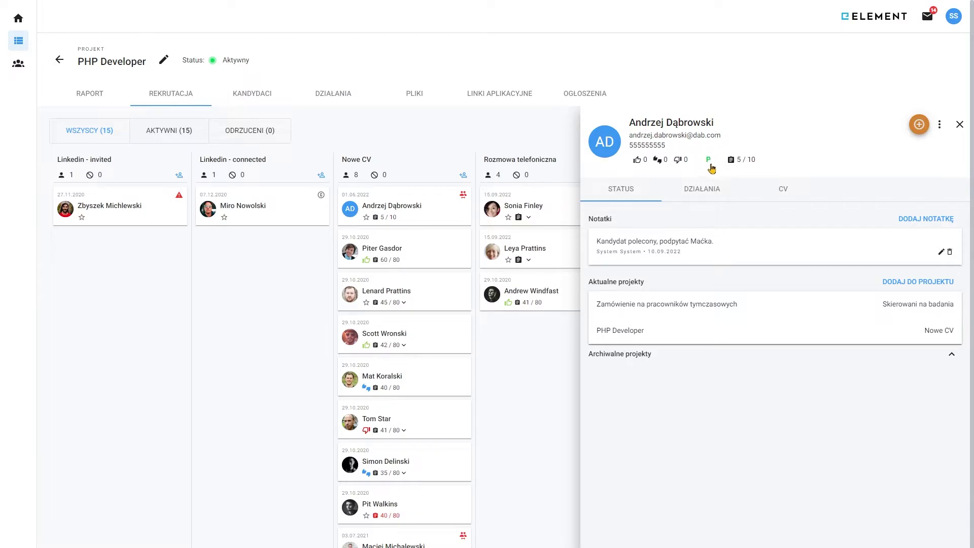
drag(631, 125, 713, 124)
click(746, 128)
click(428, 138)
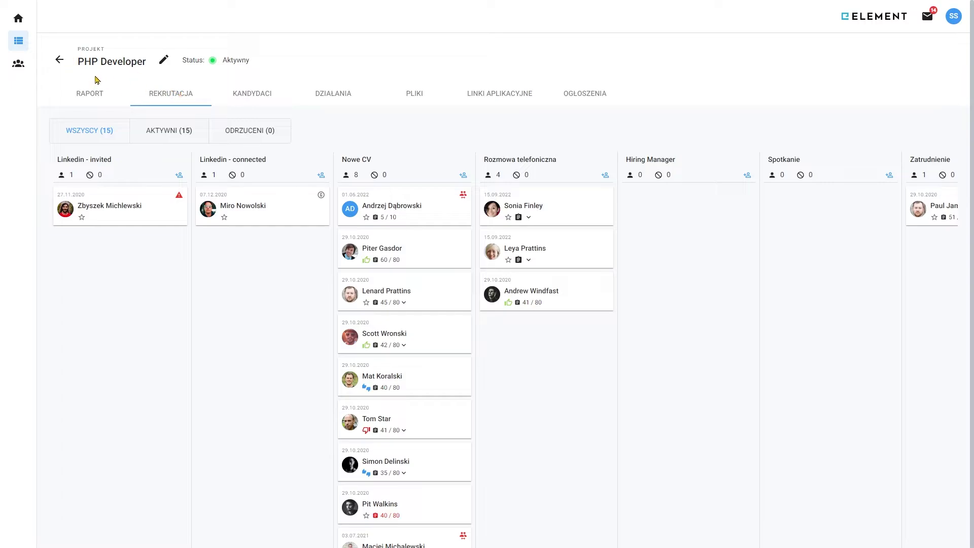
Open the project Zamówienie na pracowników tymczasowych and view the profile of the candidate in Skierowani na badania.
click(60, 62)
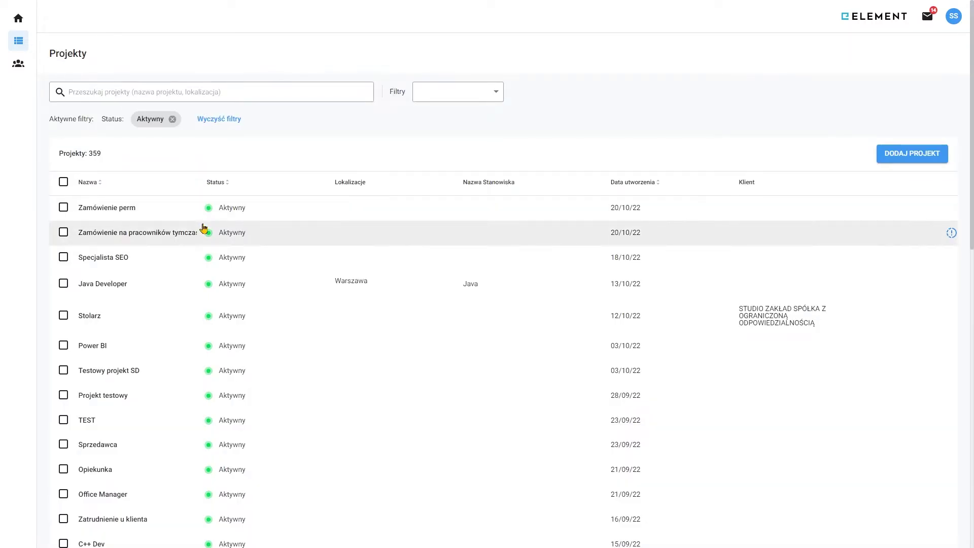
click(128, 240)
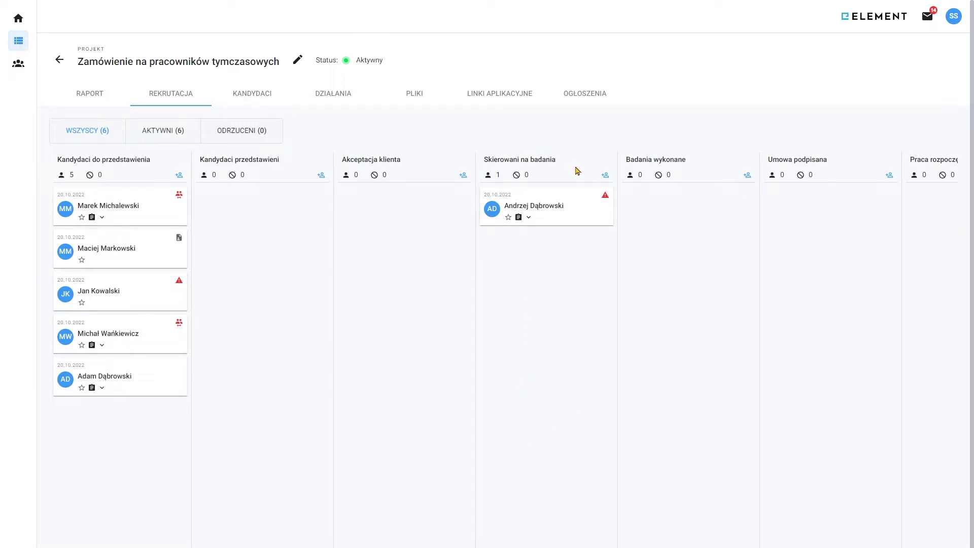
mouse_move(574, 196)
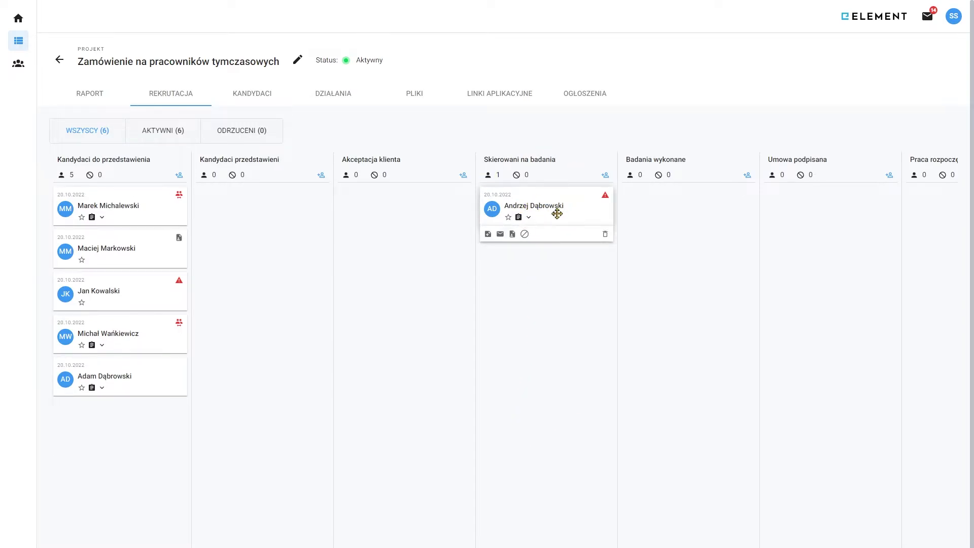
click(576, 213)
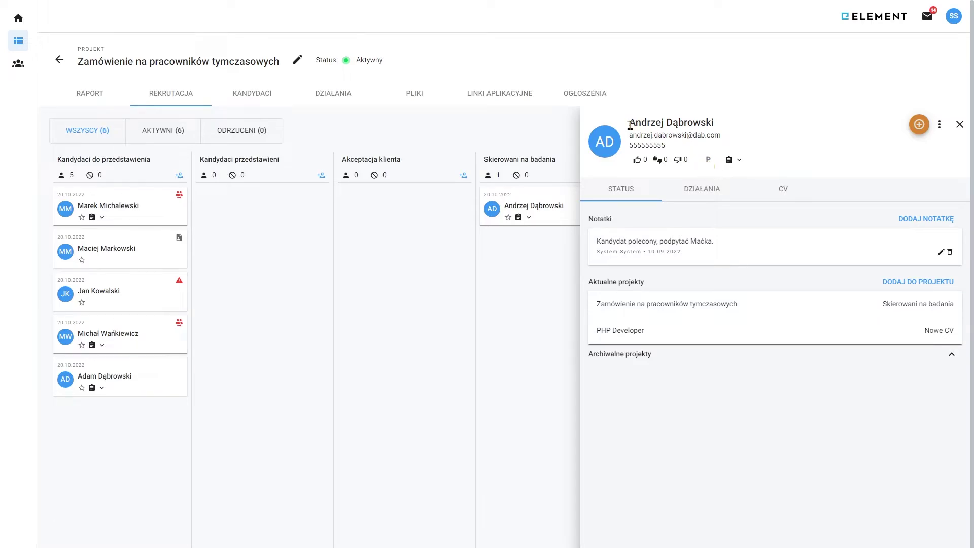
drag(630, 123, 730, 129)
click(740, 135)
click(424, 298)
Recheck the referral marker on the Skierowani na badania candidate's profile, and close the profile.
mouse_move(518, 219)
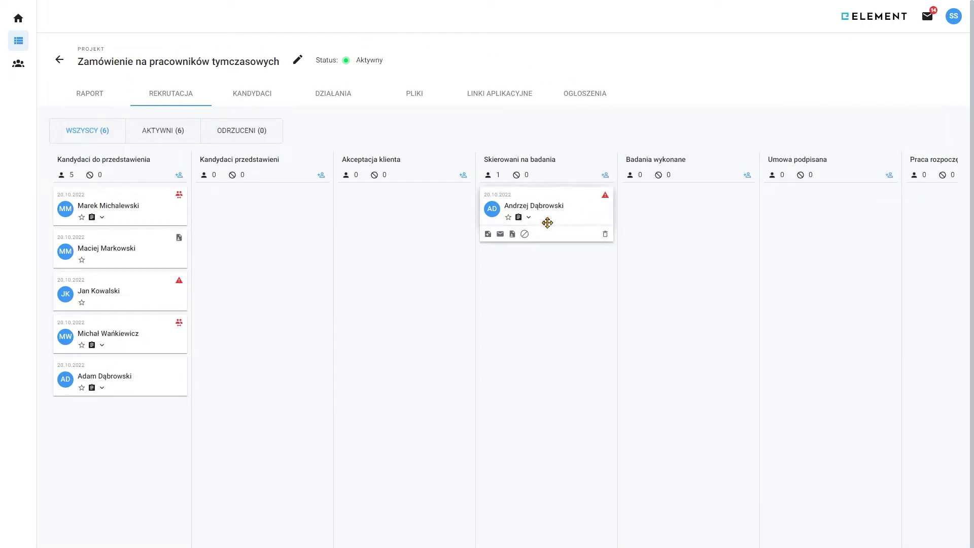
click(555, 210)
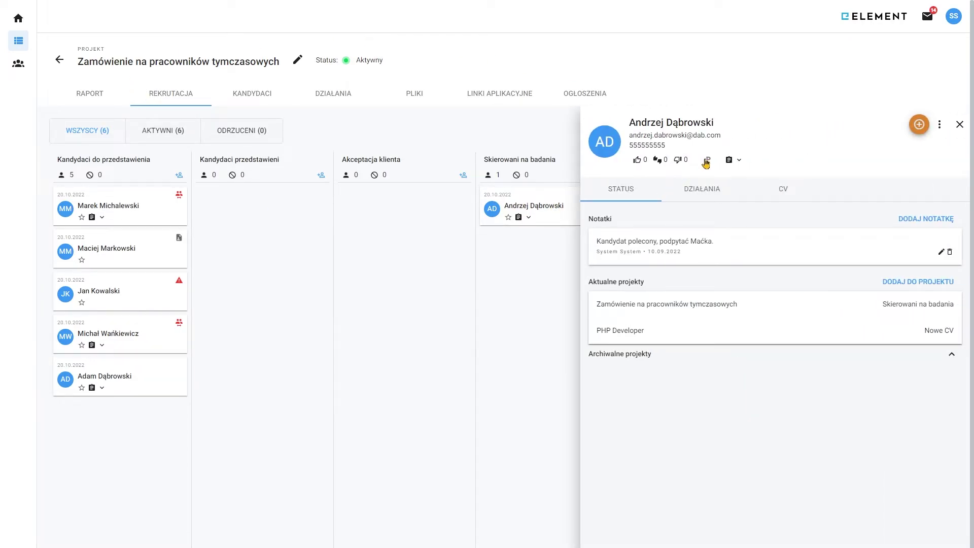
click(489, 312)
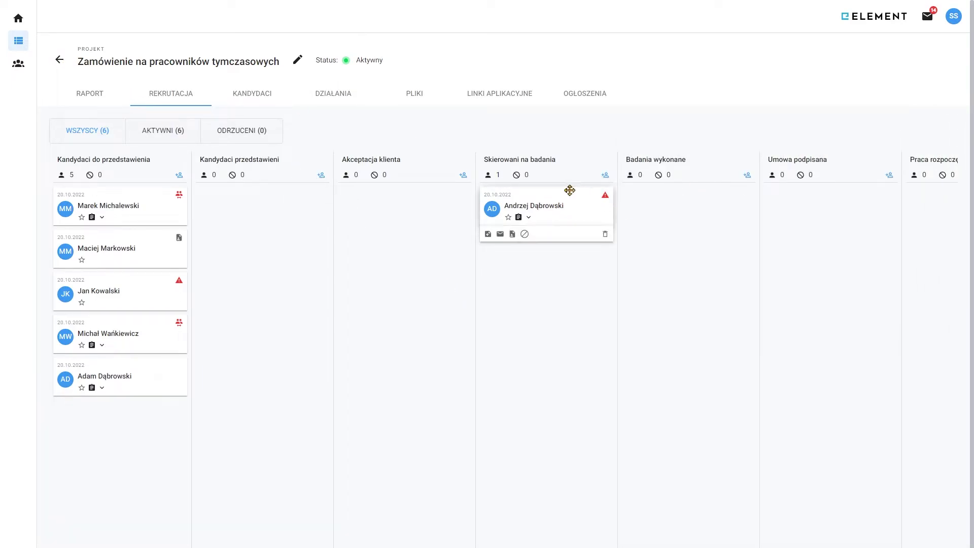
click(553, 212)
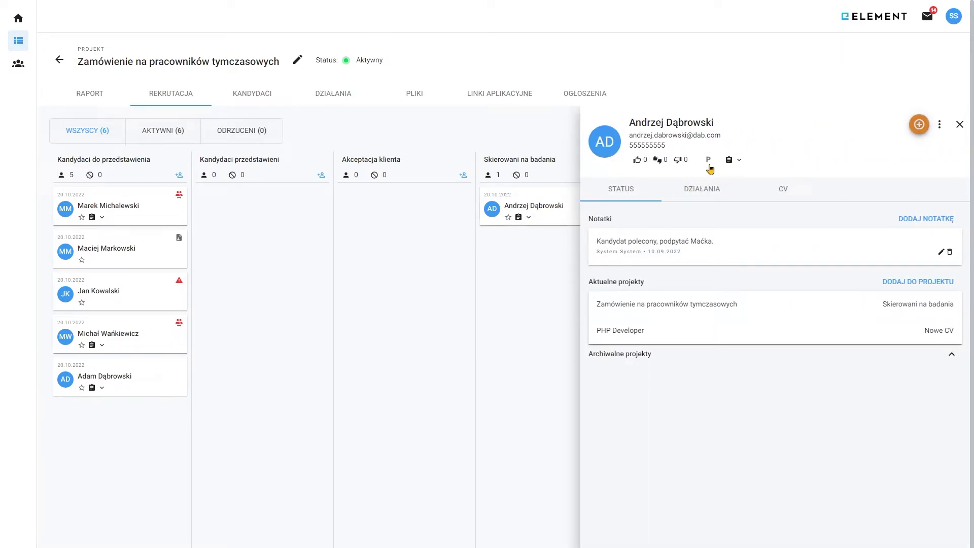
click(416, 315)
Return to the project list, search for "php" and open the PHP Developer project.
click(60, 59)
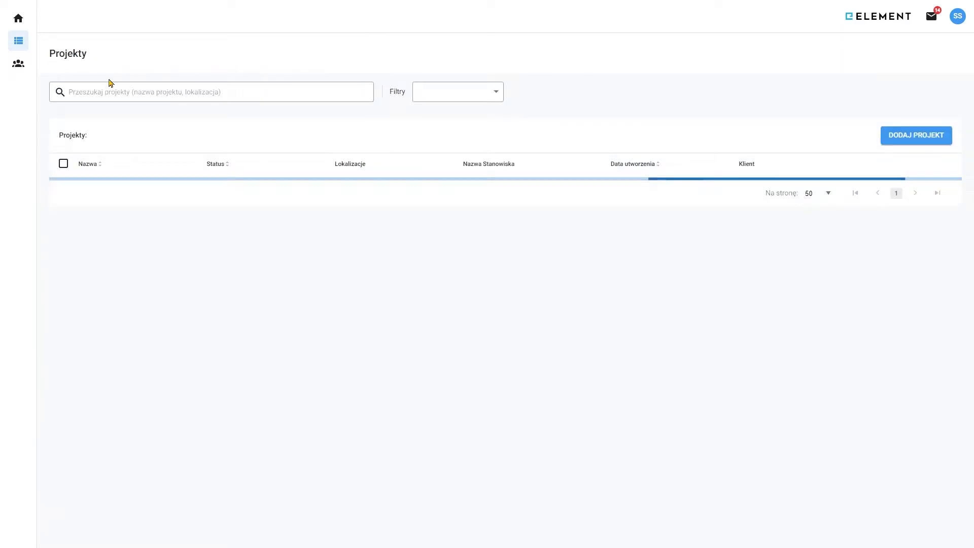
click(218, 94)
text(php)
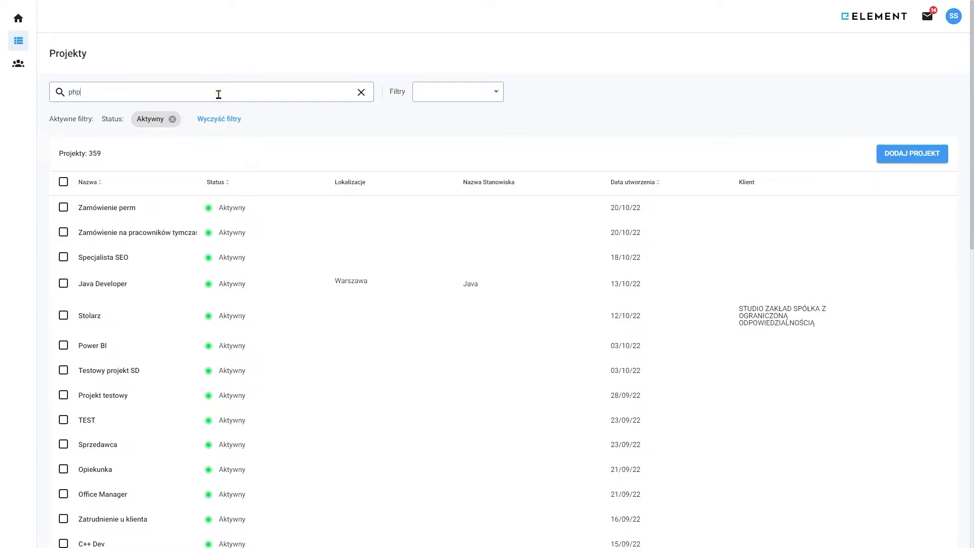
click(102, 233)
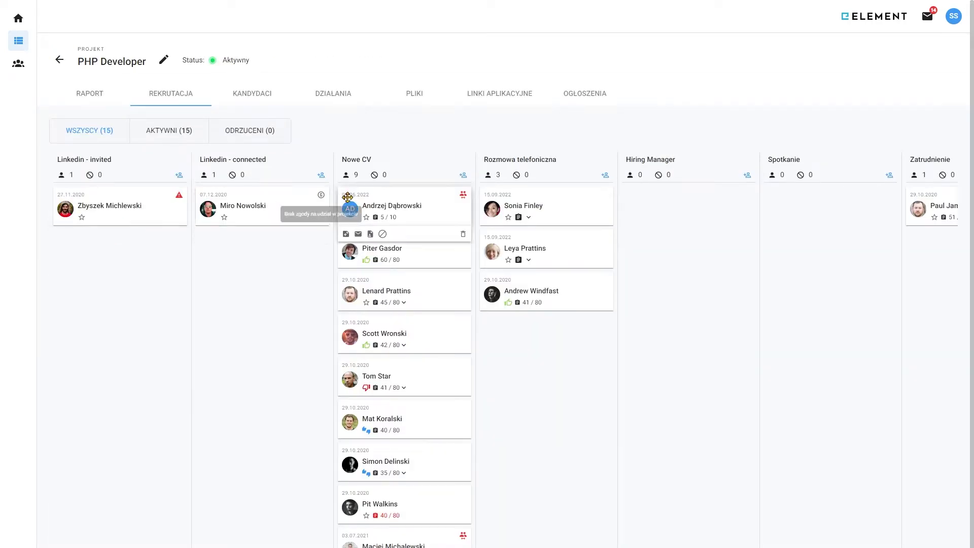
Examine the project, referrer and date in the referral details of the first Nowe CV candidate, and close the profile.
click(401, 207)
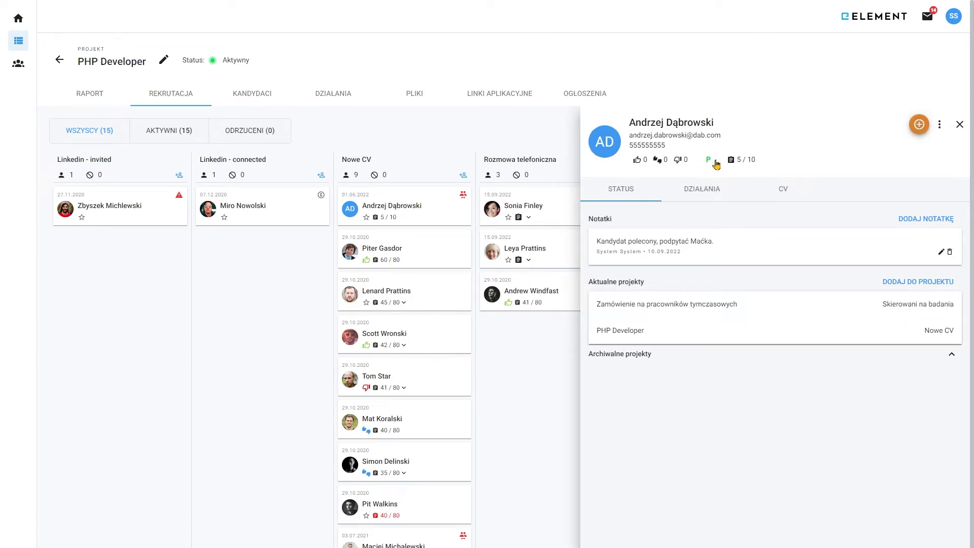
mouse_move(708, 165)
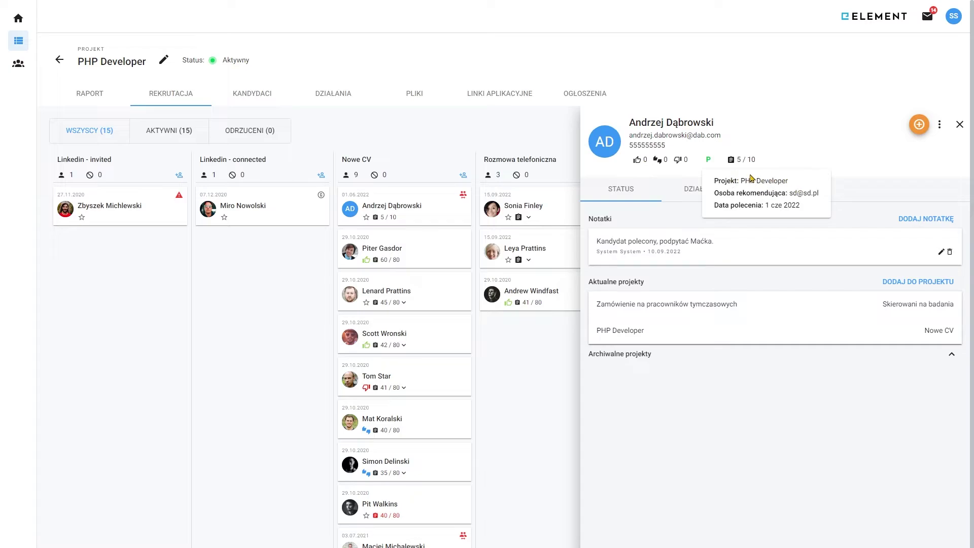
drag(741, 181, 823, 193)
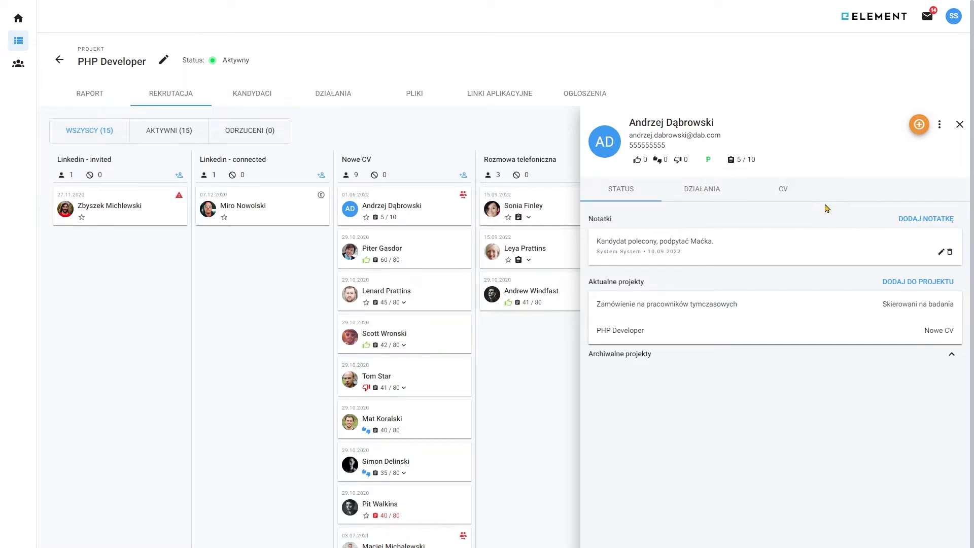
mouse_move(710, 161)
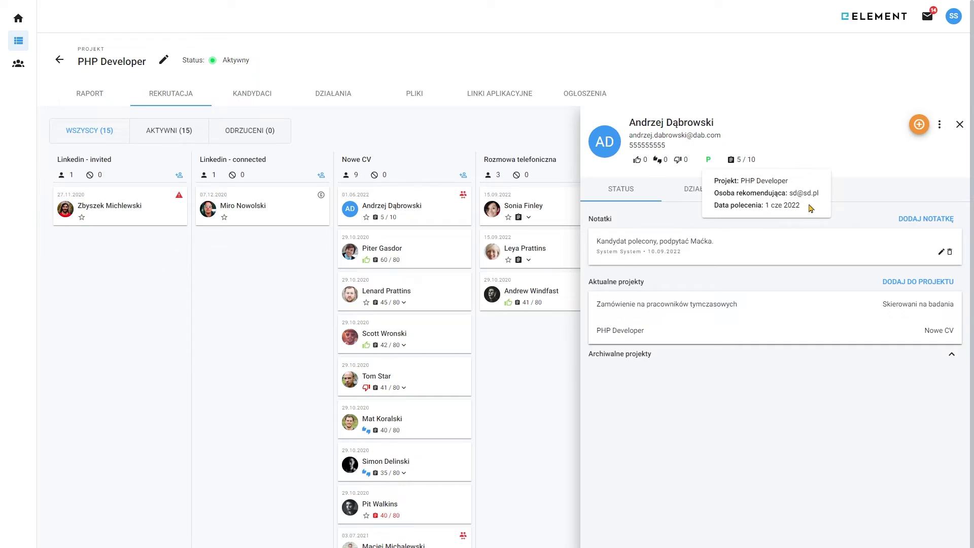
click(539, 363)
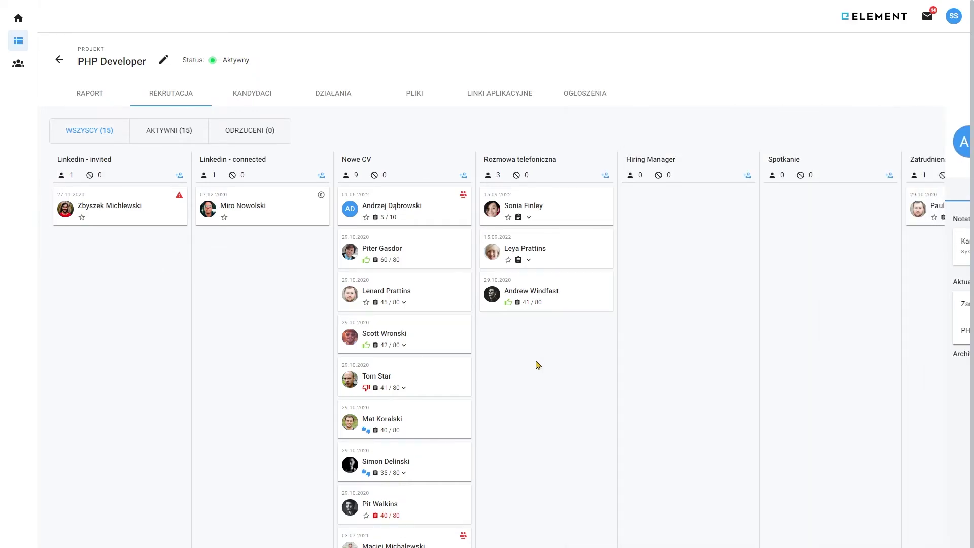
Move the referred candidate at the start of Nowe CV to the Zatrudnienie stage.
drag(402, 212, 906, 148)
click(588, 348)
click(905, 149)
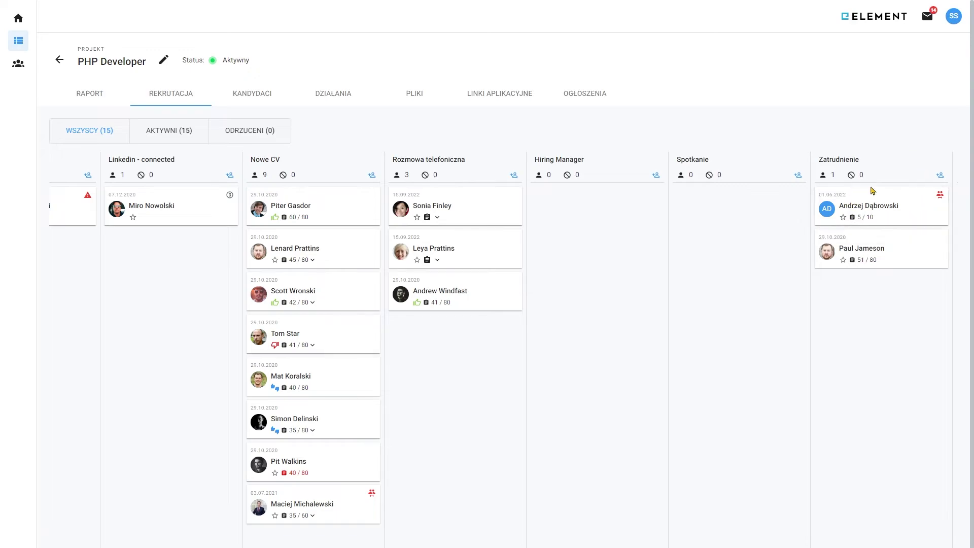
mouse_move(903, 218)
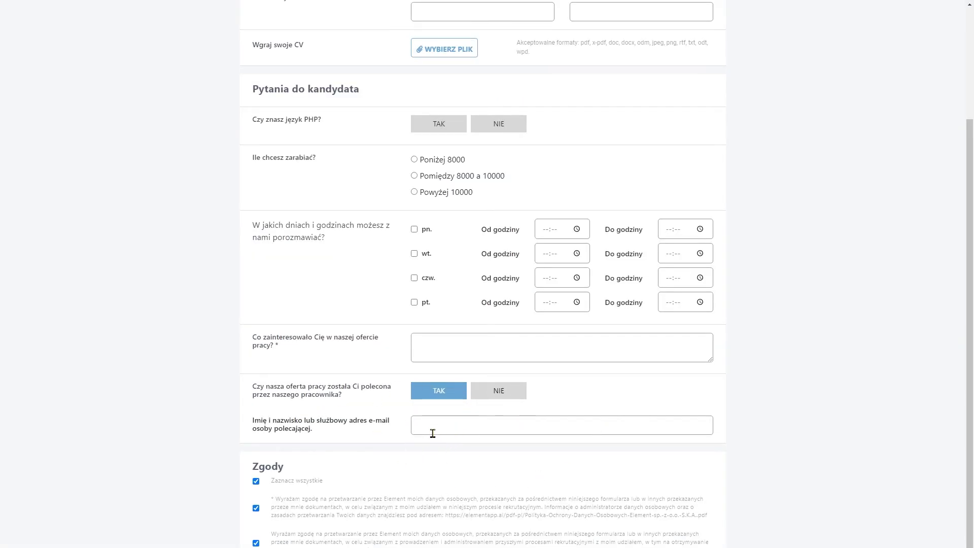
In the public application form, switch the employee-referral answer to NIE and back to TAK.
click(499, 391)
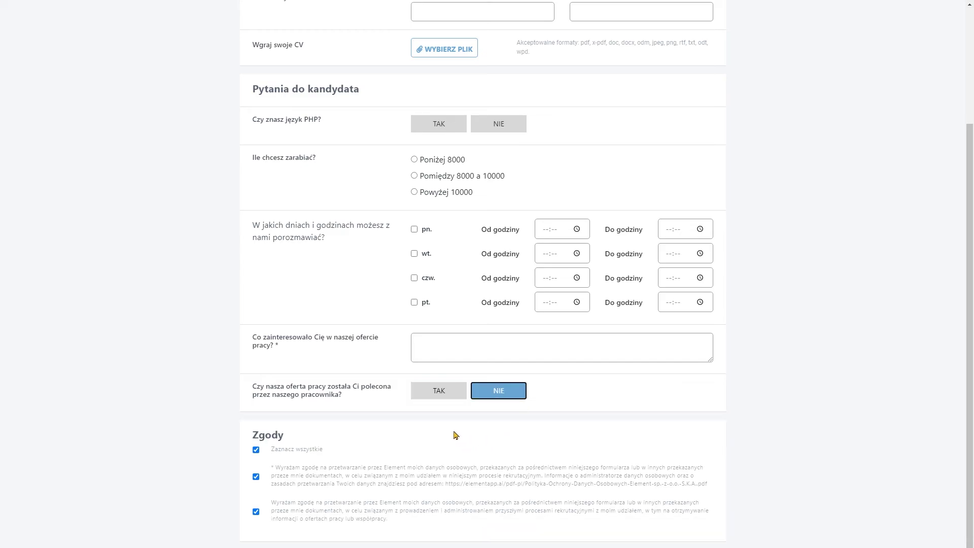
click(438, 391)
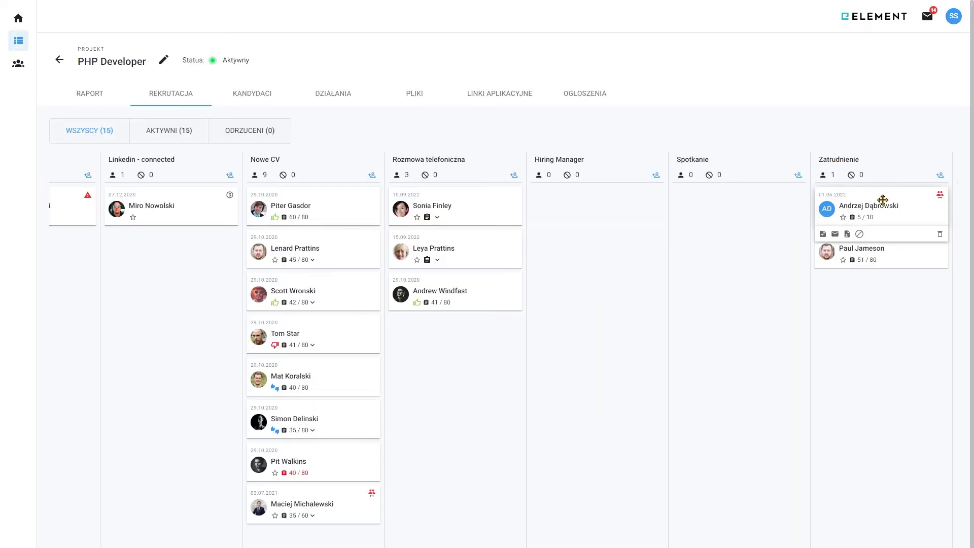
Check the referral details of the first candidate in Zatrudnienie on the PHP Developer board, and close the profile.
click(883, 200)
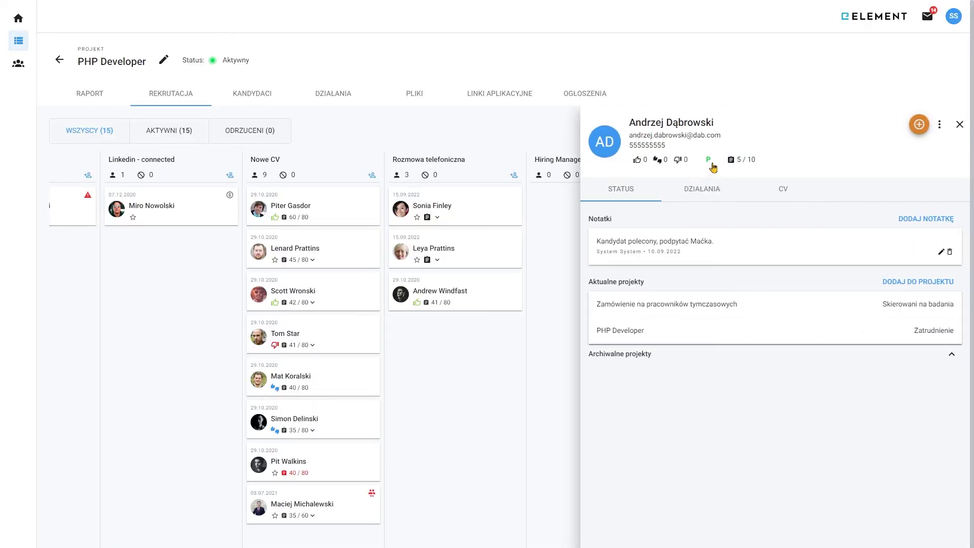
mouse_move(712, 165)
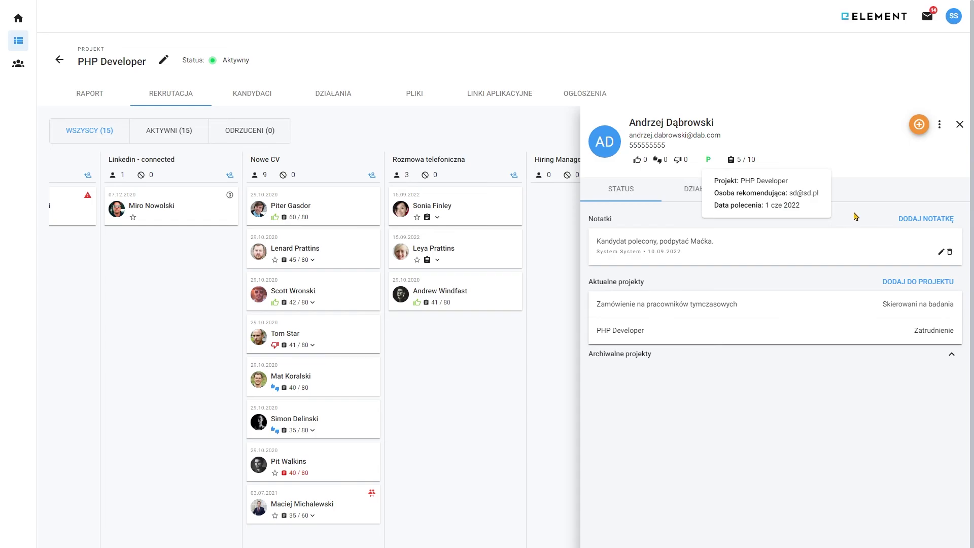
click(959, 124)
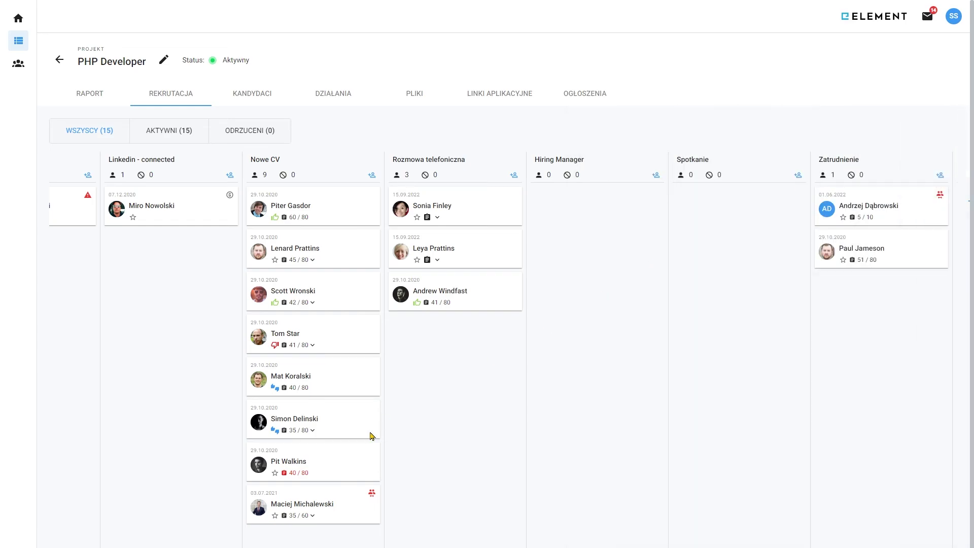